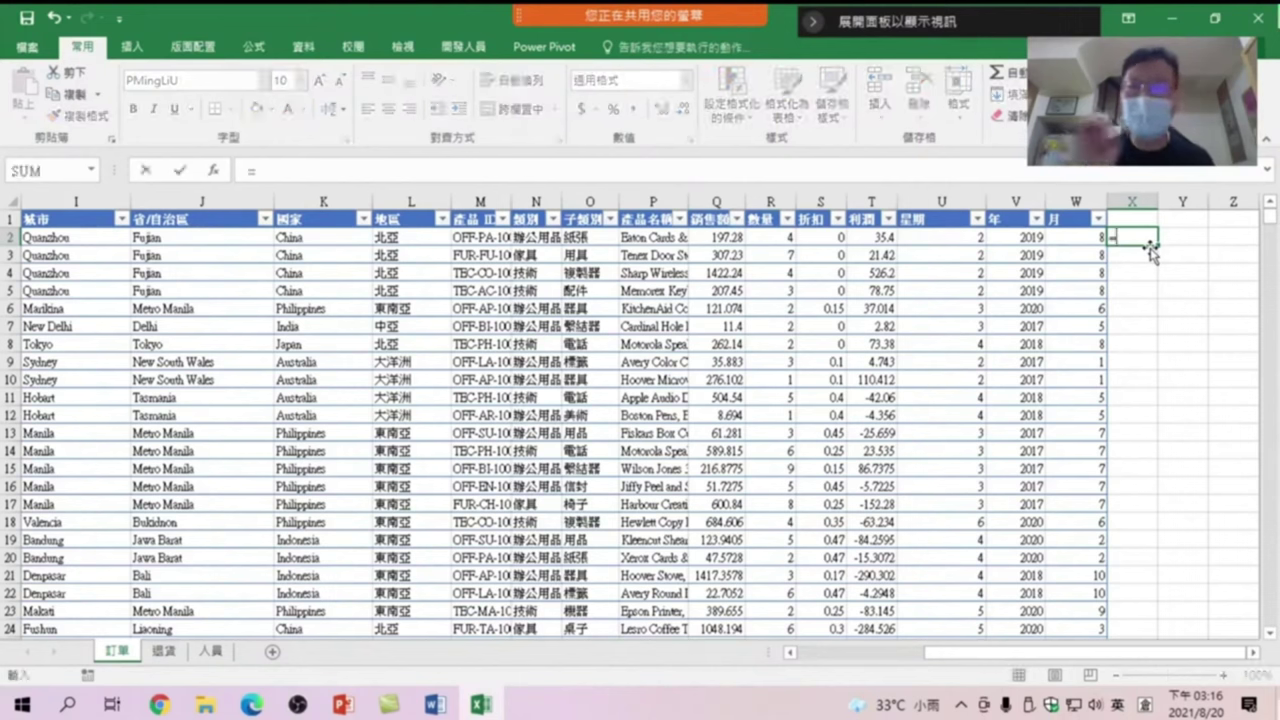
# Begin =VLOOKUP( in cell X2 using the vloo autocomplete suggestion
pyautogui.write('vl')
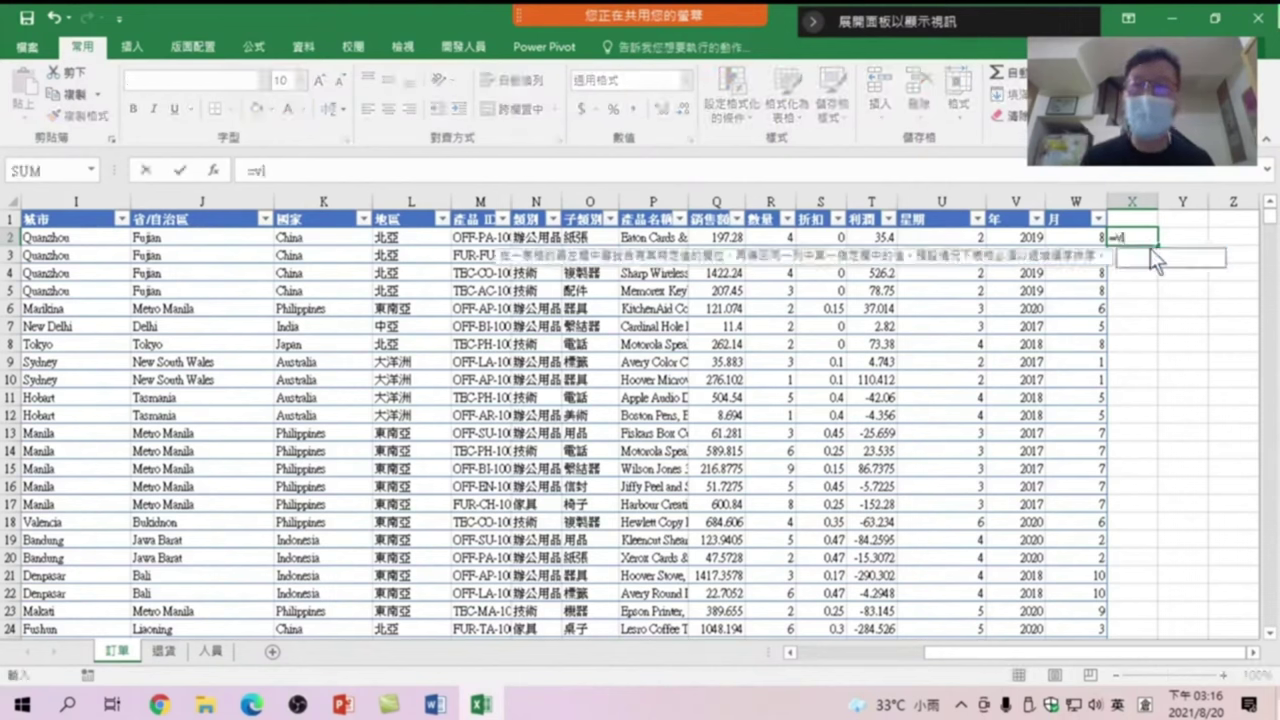
pyautogui.write('oo')
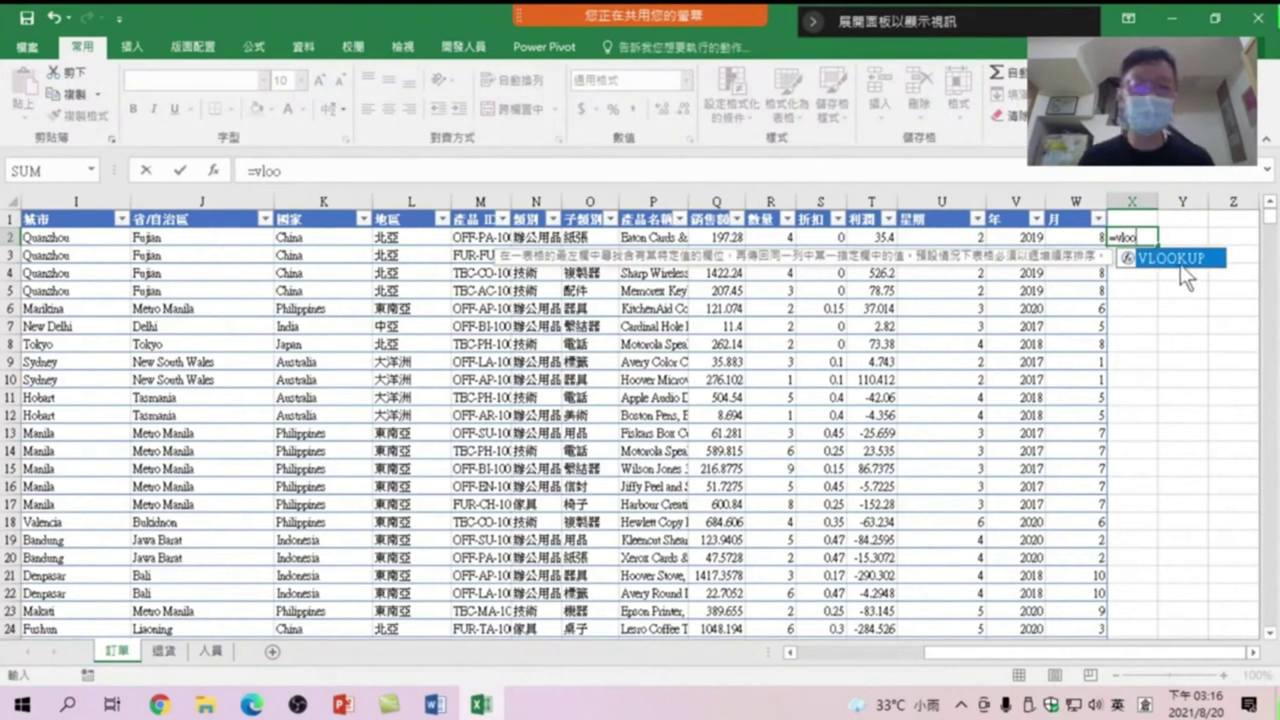
pyautogui.doubleClick(1182, 262)
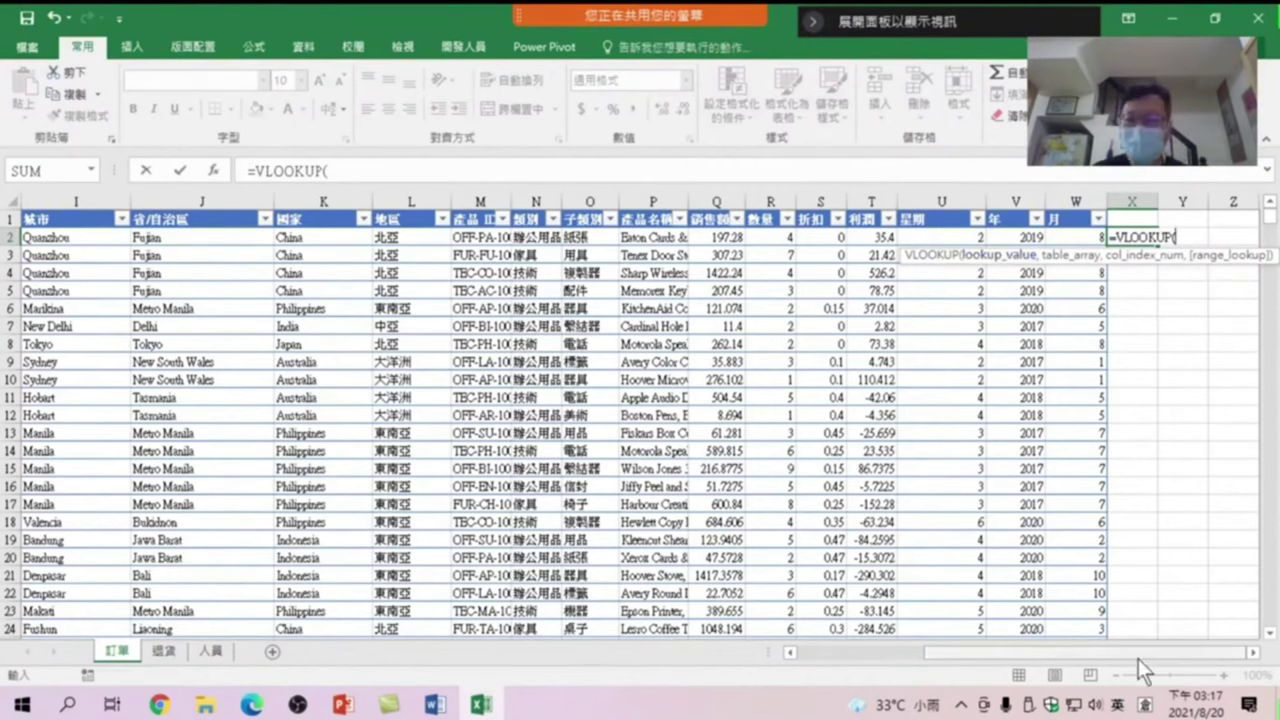
pyautogui.moveTo(1145, 655); pyautogui.dragTo(1000, 665)
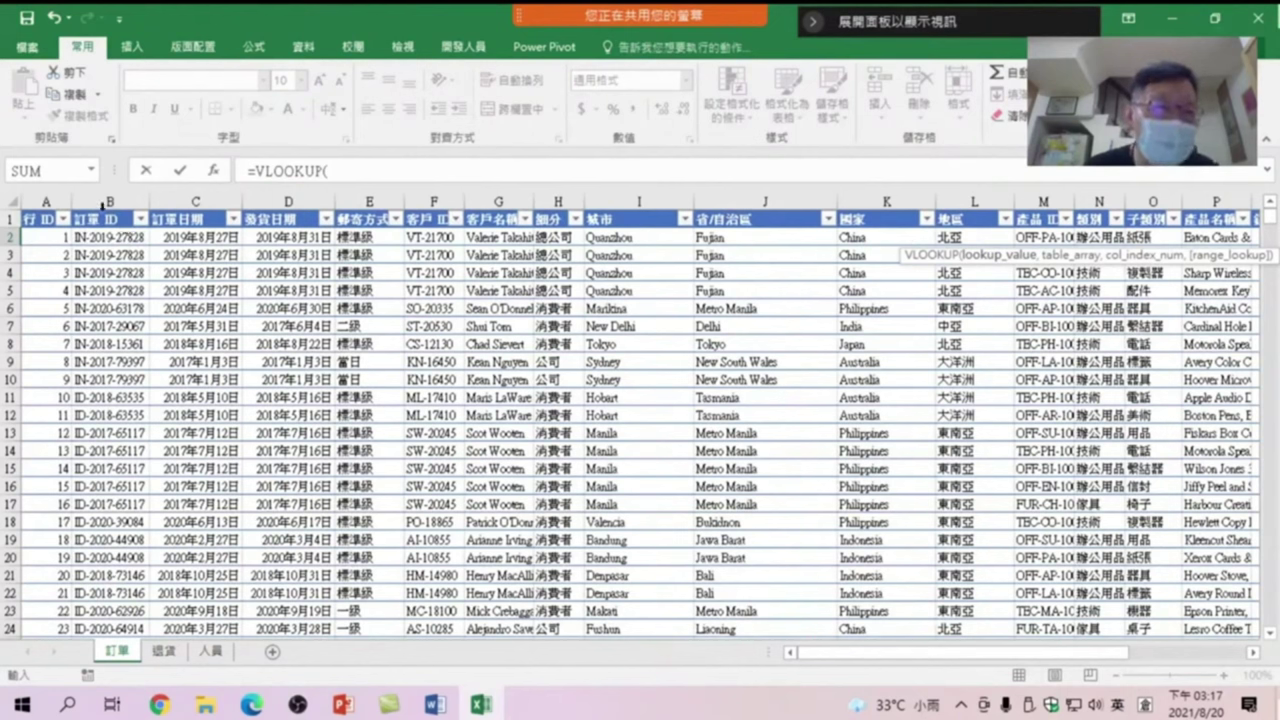
# Enter [訂單 ID] as lookup value, 退貨3 as table array, and column index 2
pyautogui.click(101, 206)
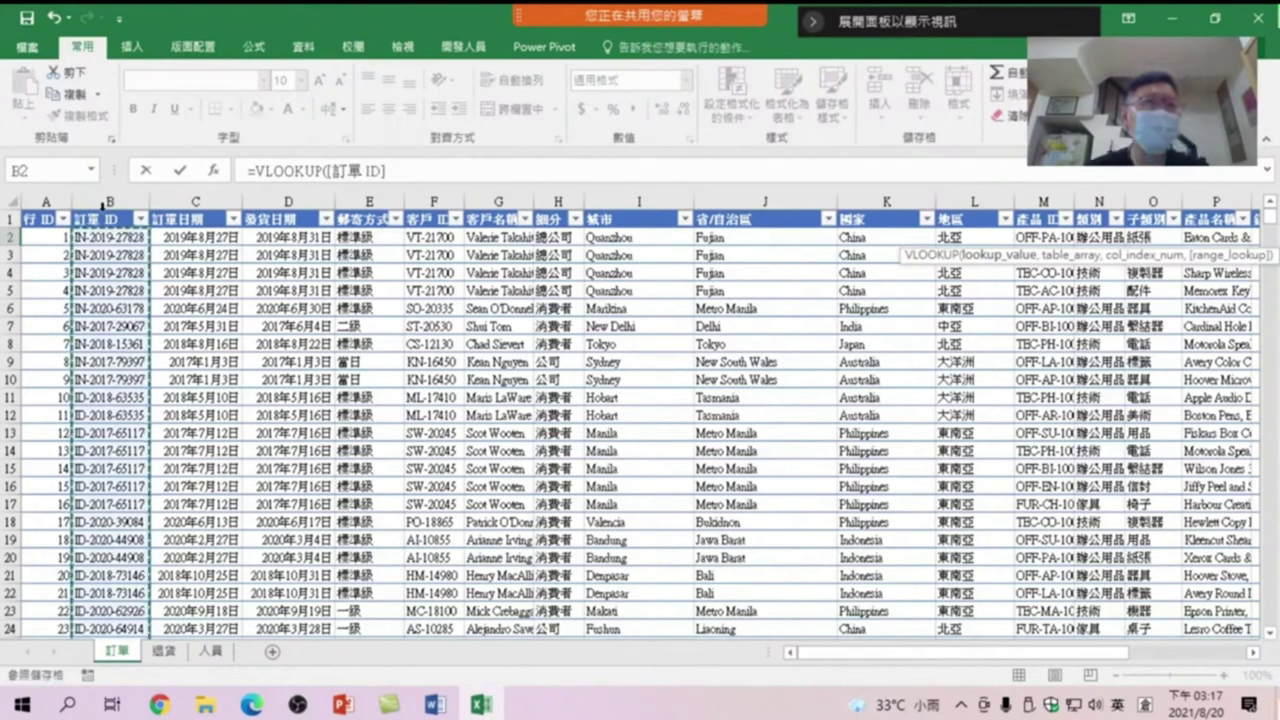
pyautogui.write(',')
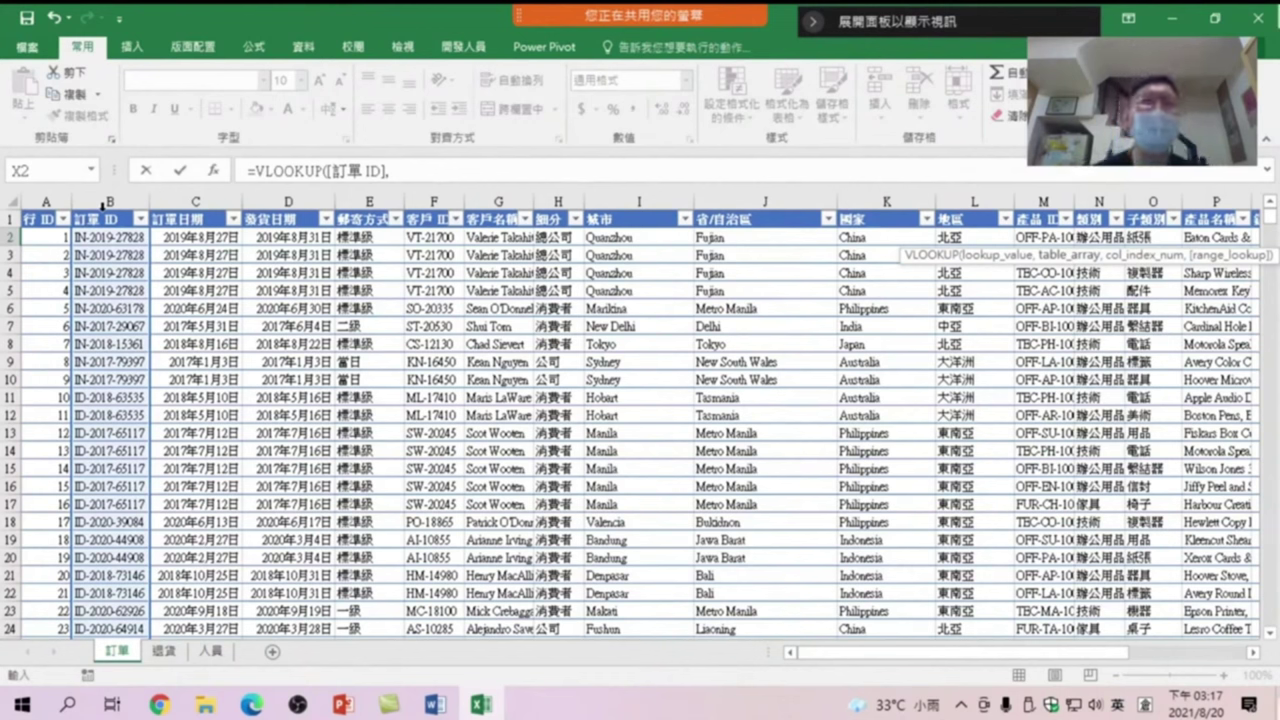
pyautogui.write('y')
pyautogui.press('BackSpace')
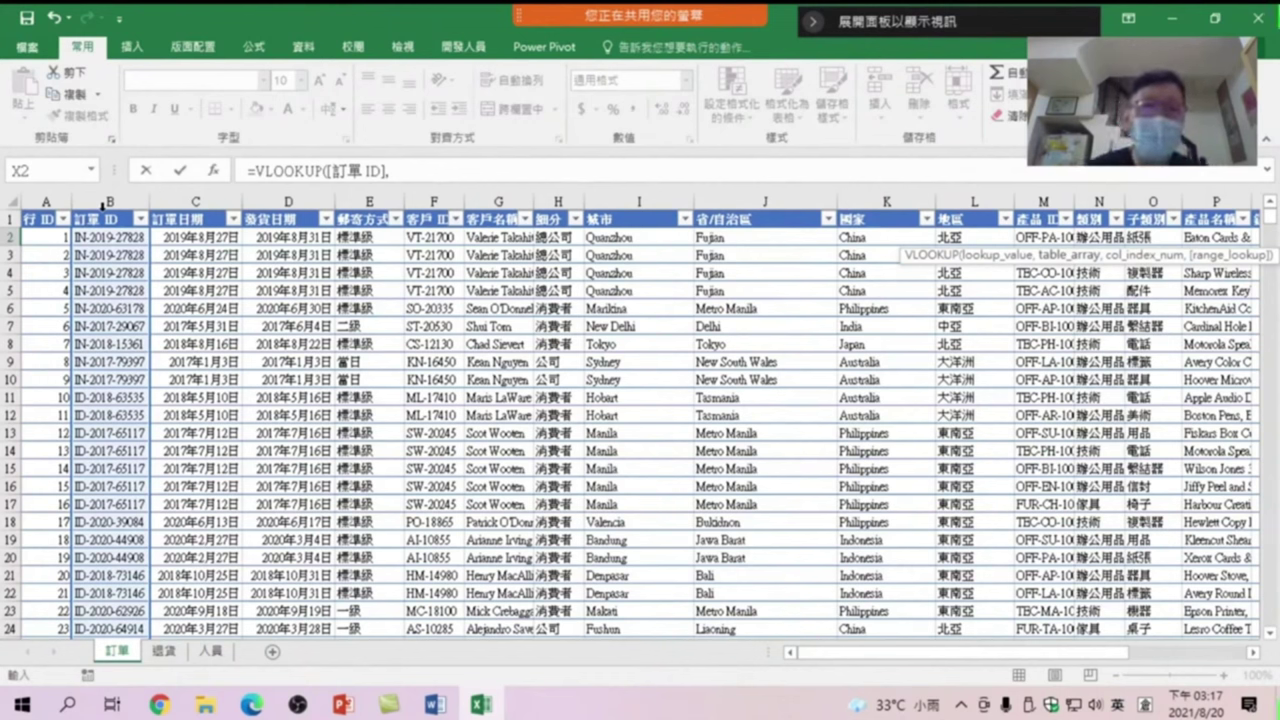
pyautogui.write('退貨')
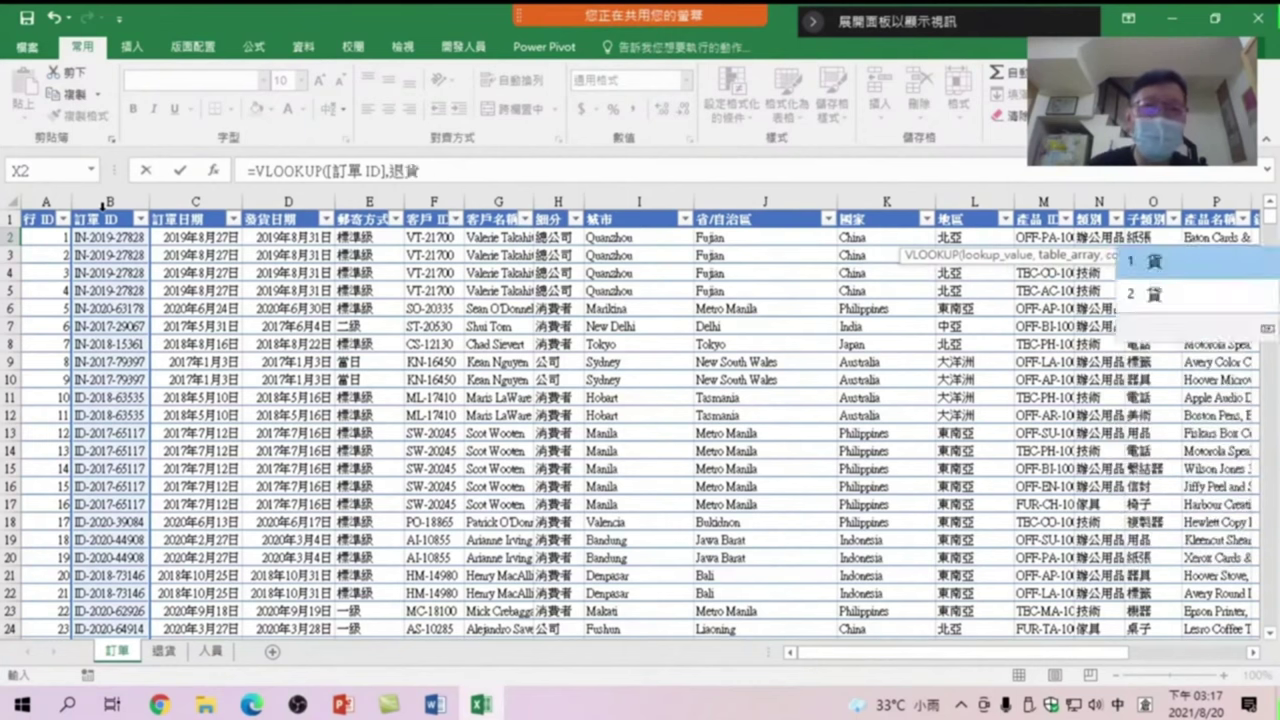
pyautogui.press('shift')
pyautogui.write('3')
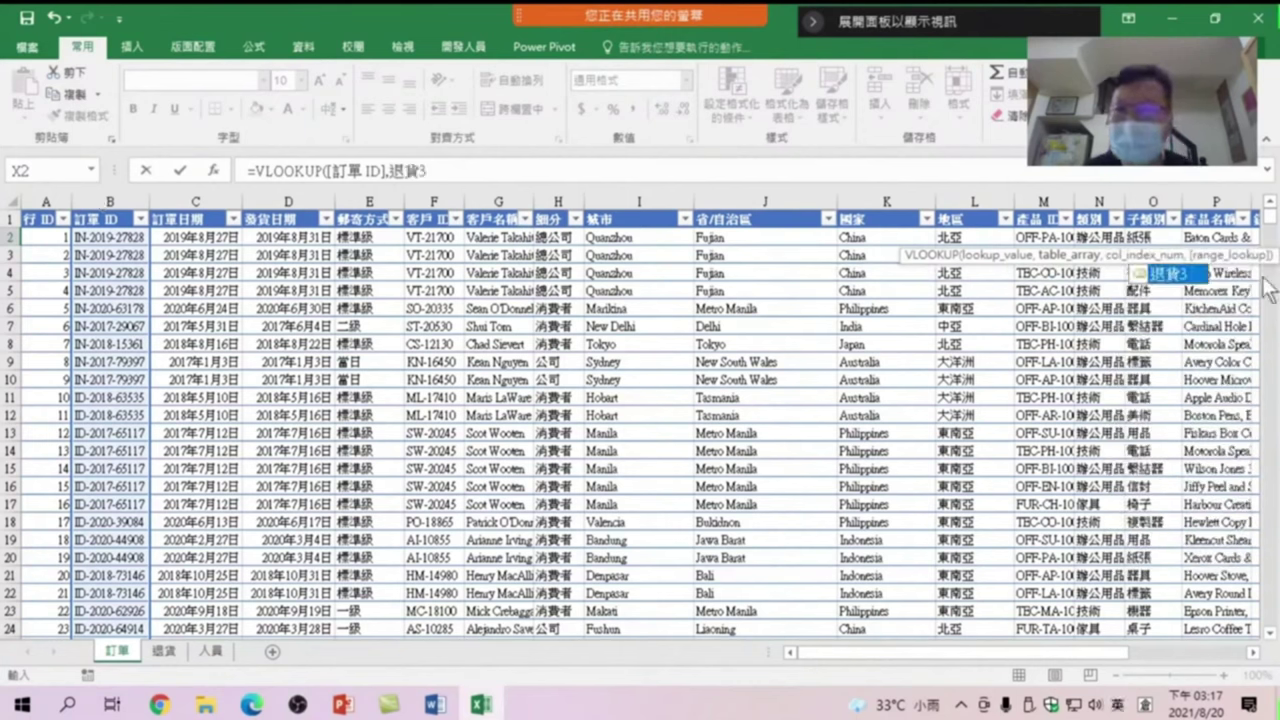
pyautogui.doubleClick(1186, 273)
pyautogui.write(',')
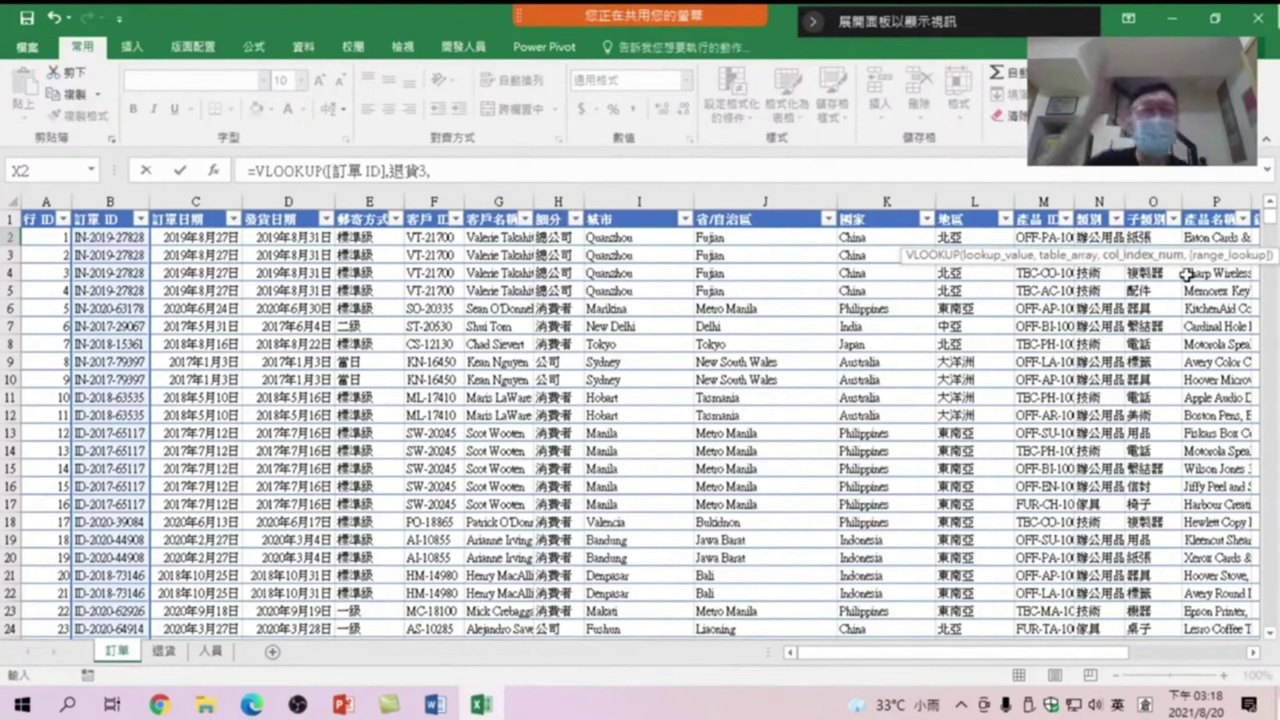
pyautogui.write('2')
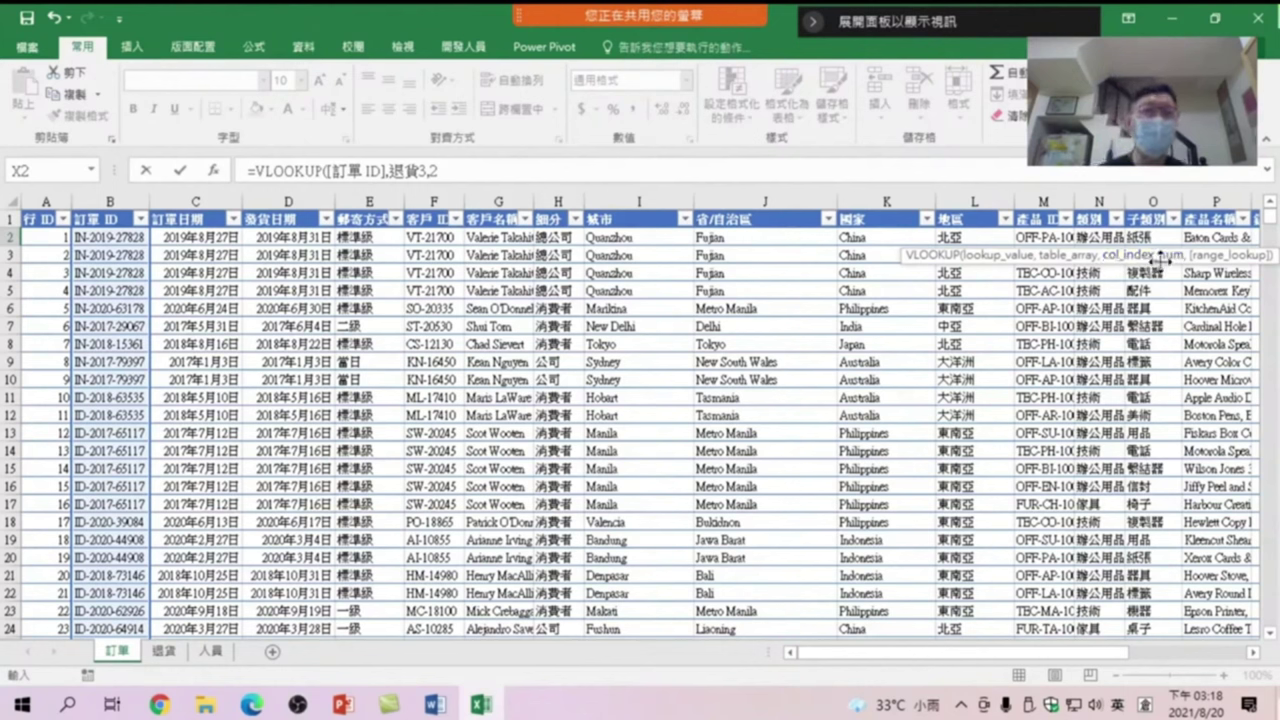
# Add FALSE (完全符合) as the exact-match fourth argument of the VLOOKUP
pyautogui.write(',')
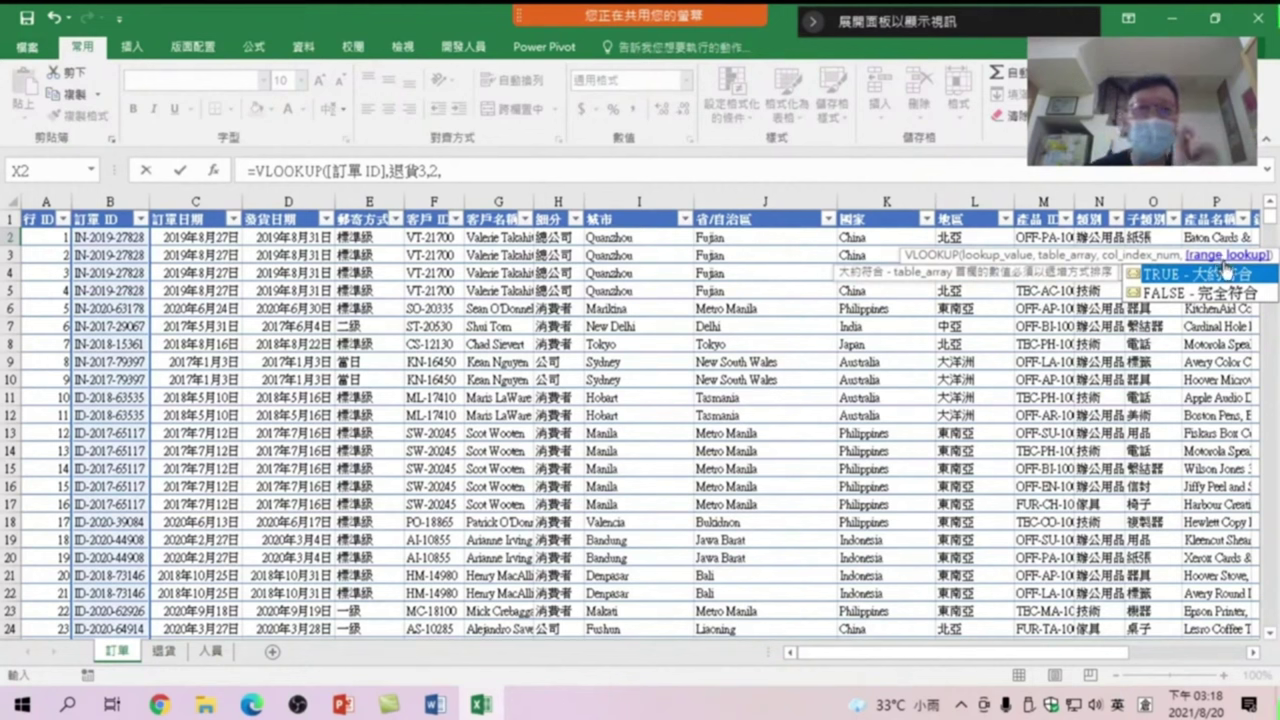
pyautogui.press('Down')
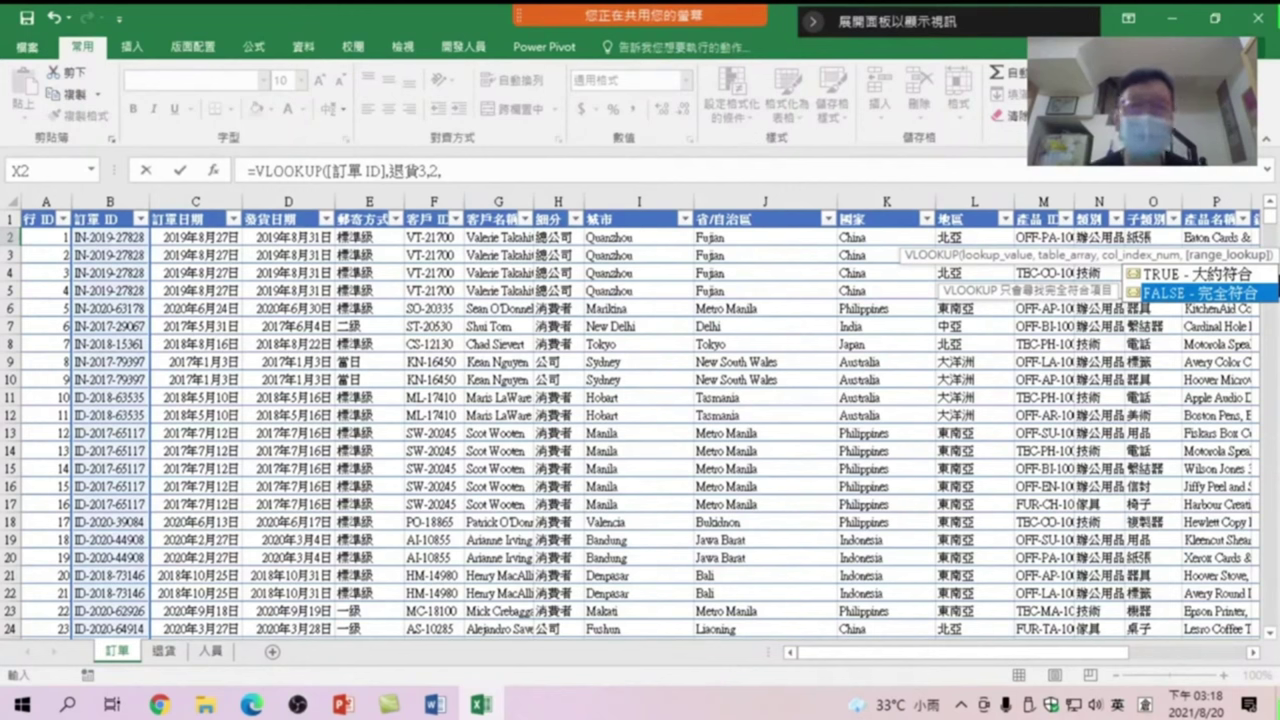
pyautogui.press('Tab')
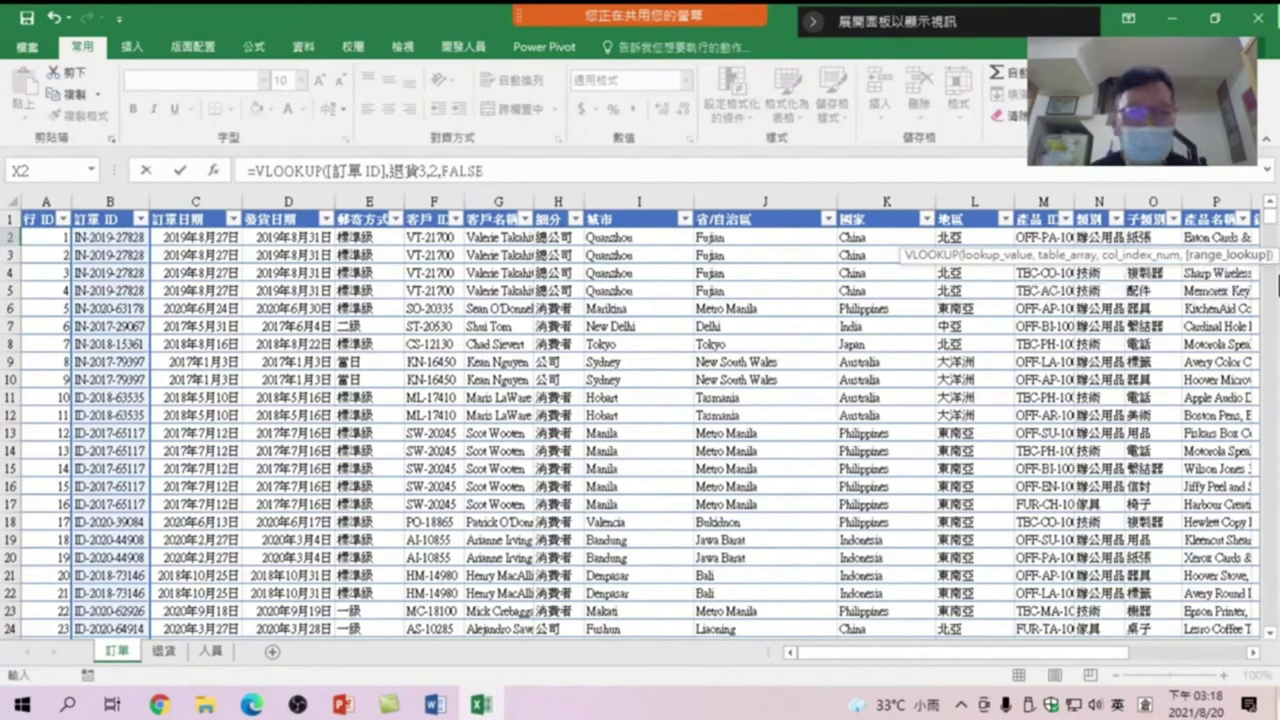
# Commit the formula so column X fills with 是 or #N/A down the table
pyautogui.press('Return')
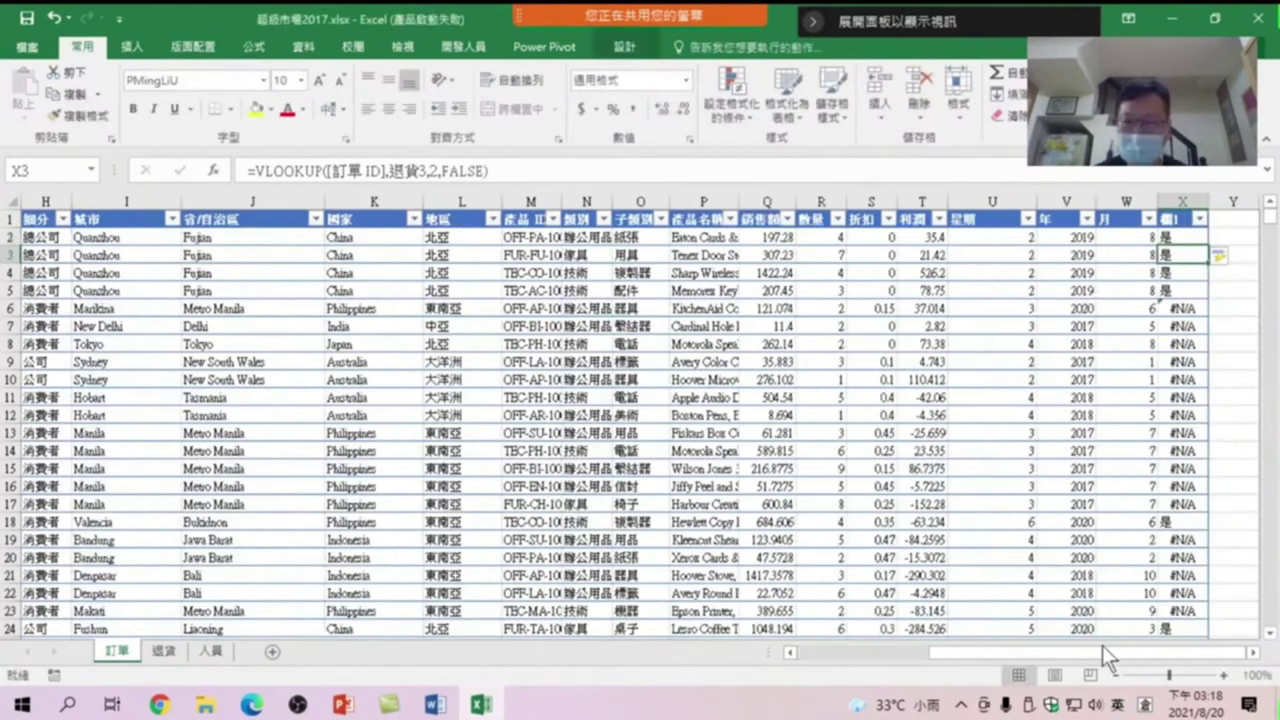
pyautogui.hscroll(3, 870, 322)
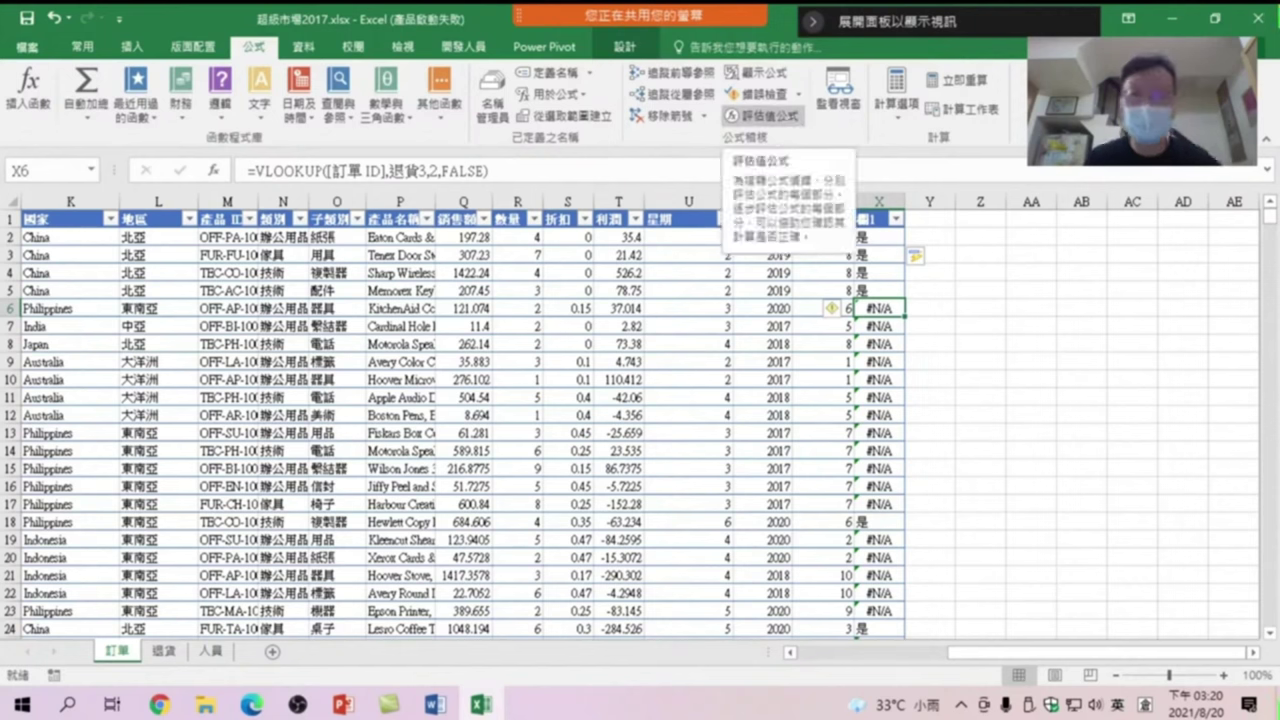
# Launch Evaluate Formula on the VLOOKUP in cell X6
pyautogui.click(766, 112)
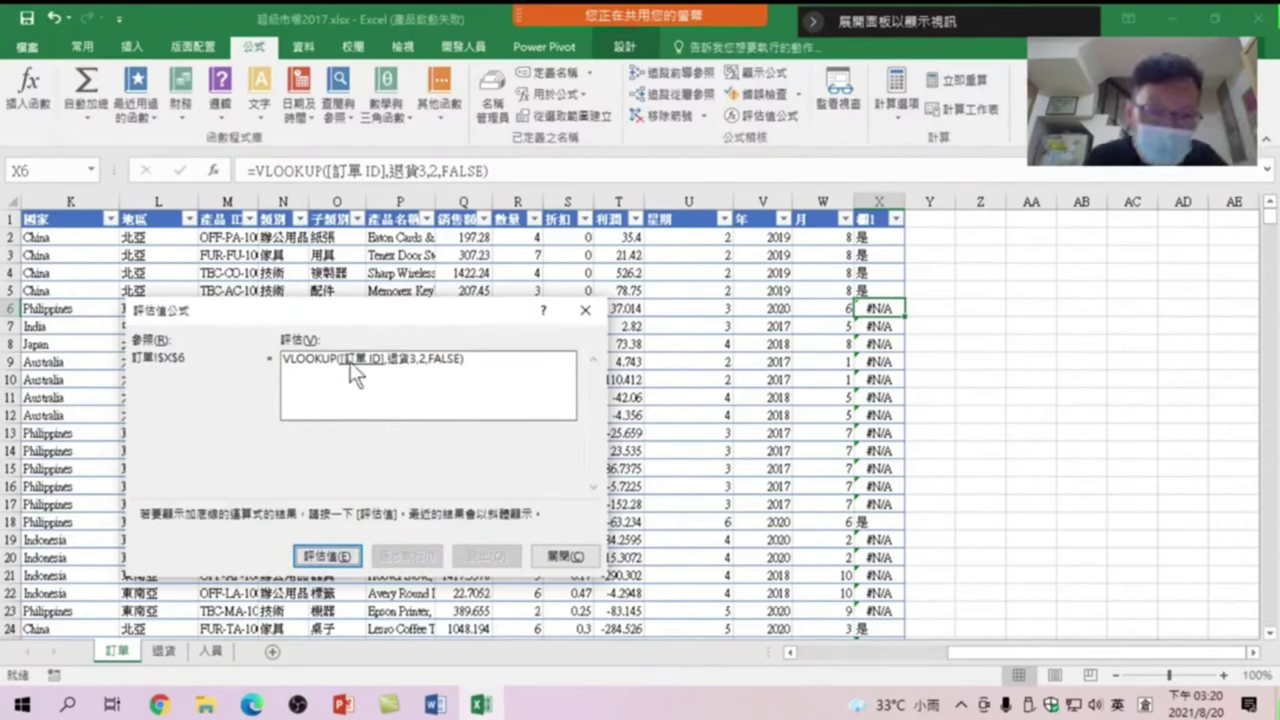
# Evaluate twice to resolve X6's order ID and expand 退貨3 to 退貨!$A$2:$B$787
pyautogui.click(318, 554)
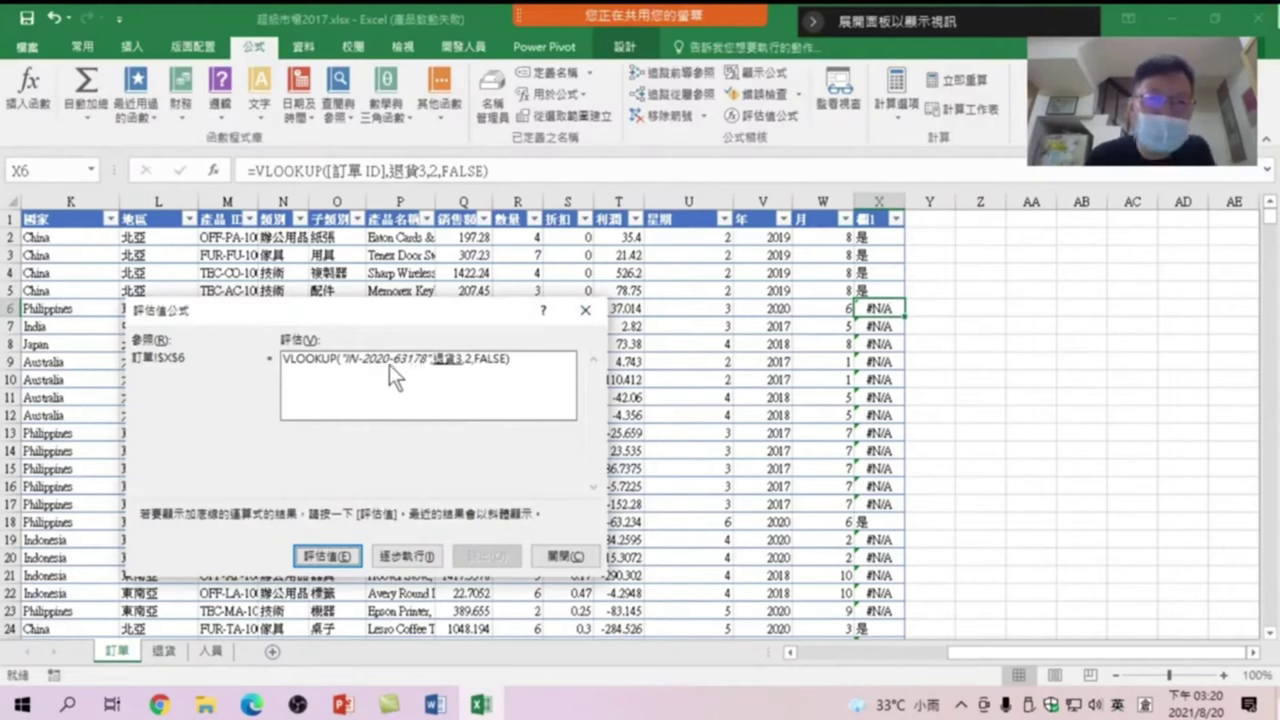
pyautogui.click(327, 557)
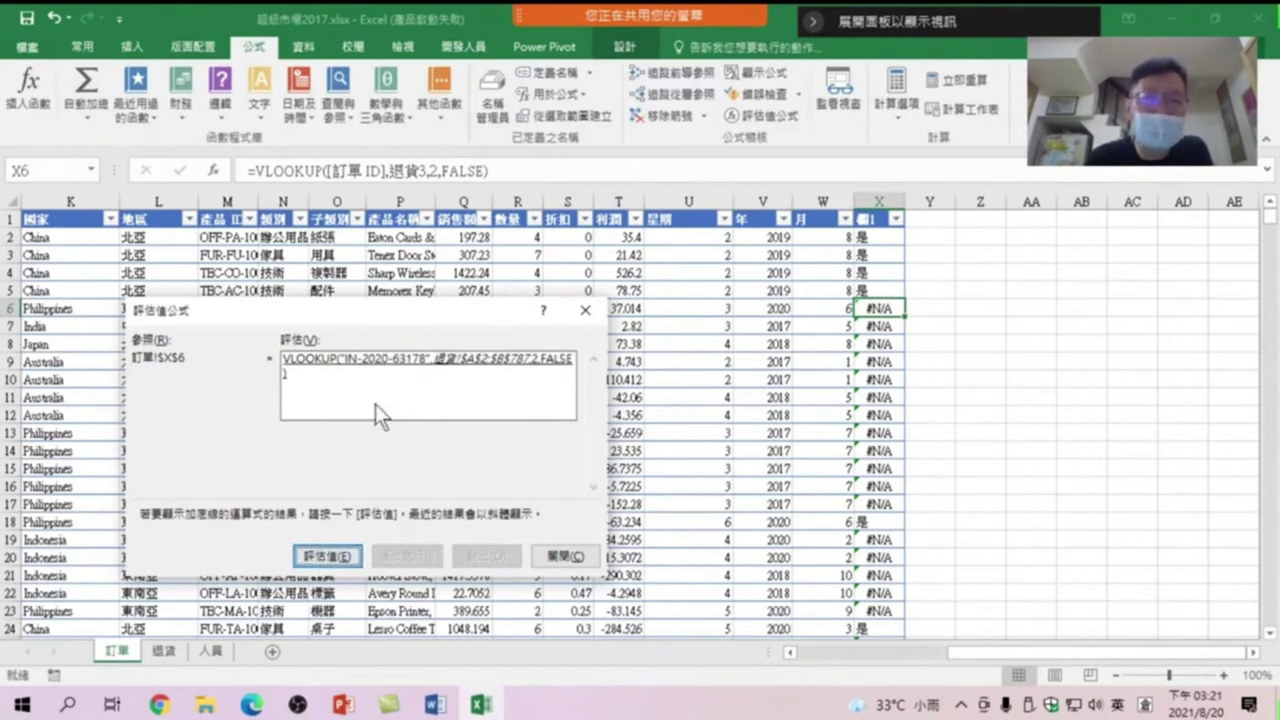
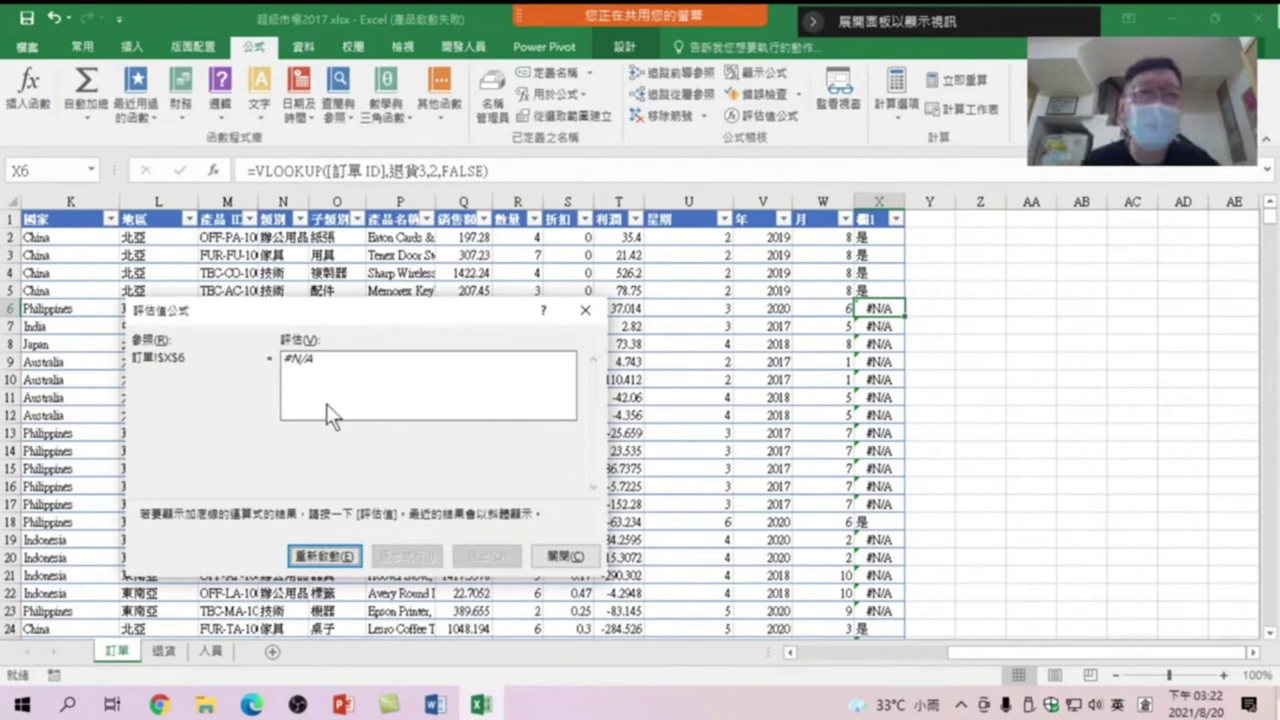
# Dismiss Evaluate Formula and select cell X2 holding the VLOOKUP formula
pyautogui.click(563, 556)
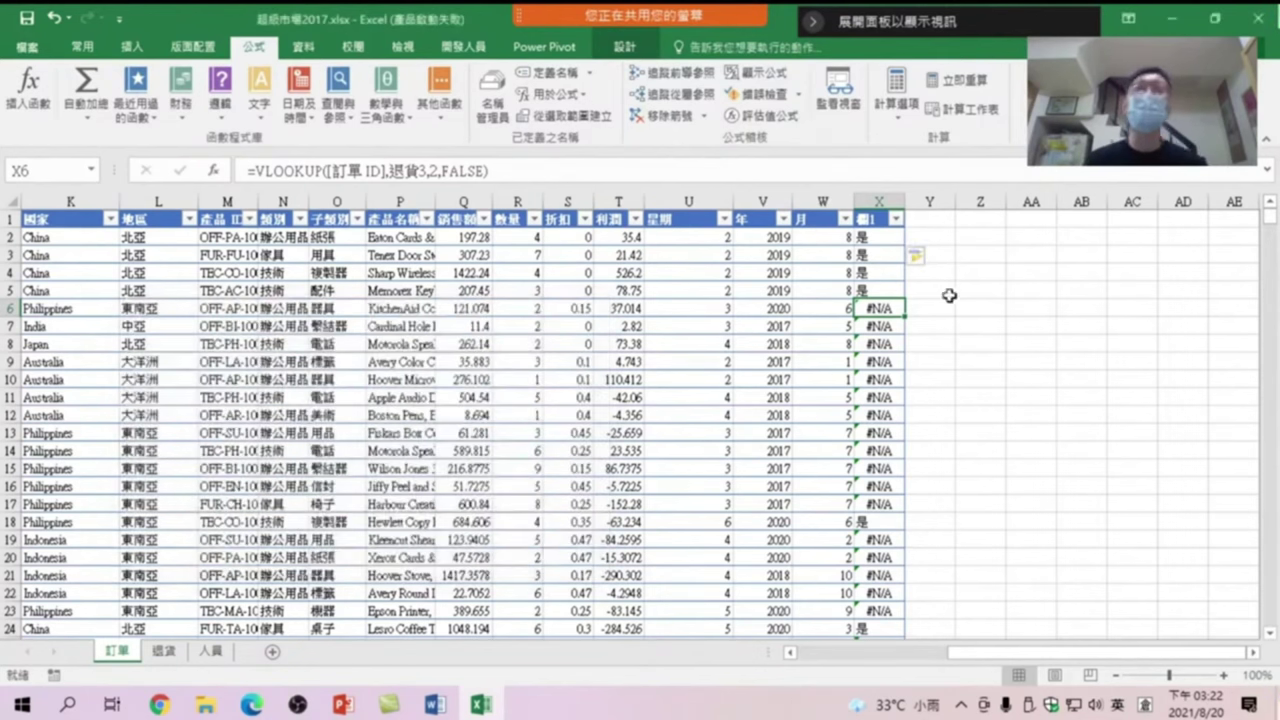
pyautogui.click(879, 240)
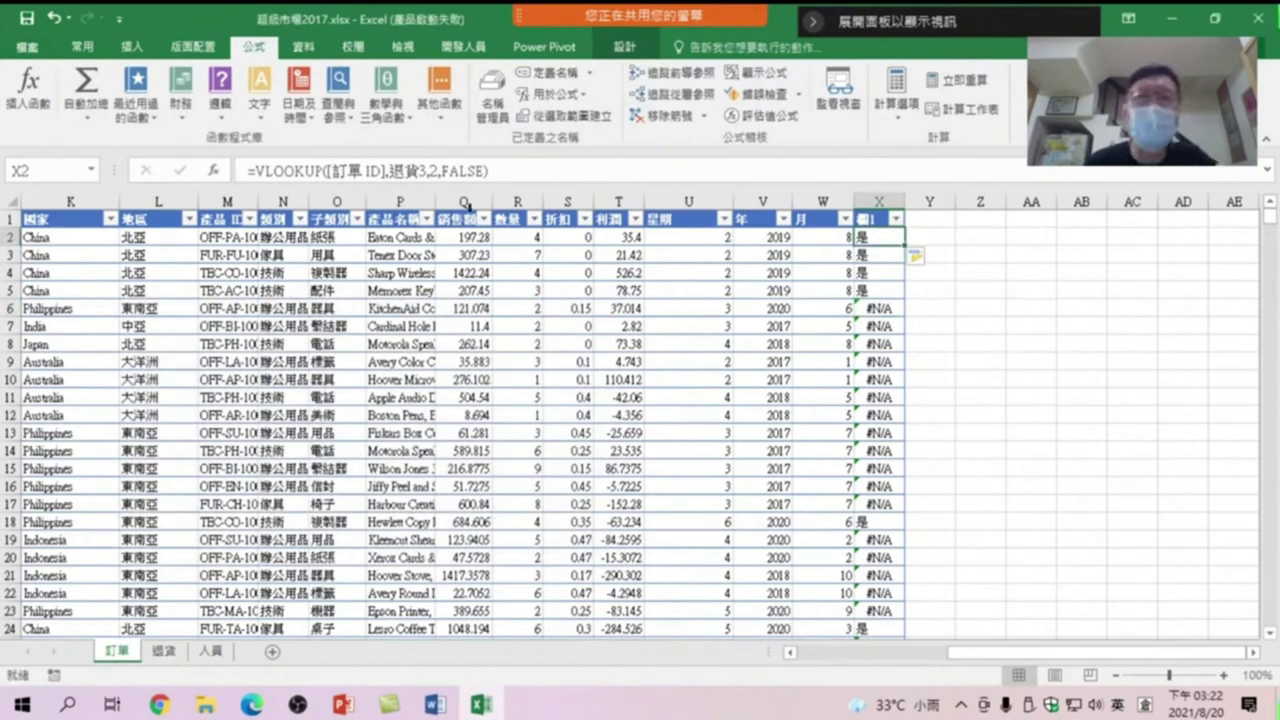
# Wrap X2's VLOOKUP as IFERROR(VLOOKUP(...),"") so unmatched orders show blank
pyautogui.click(255, 168)
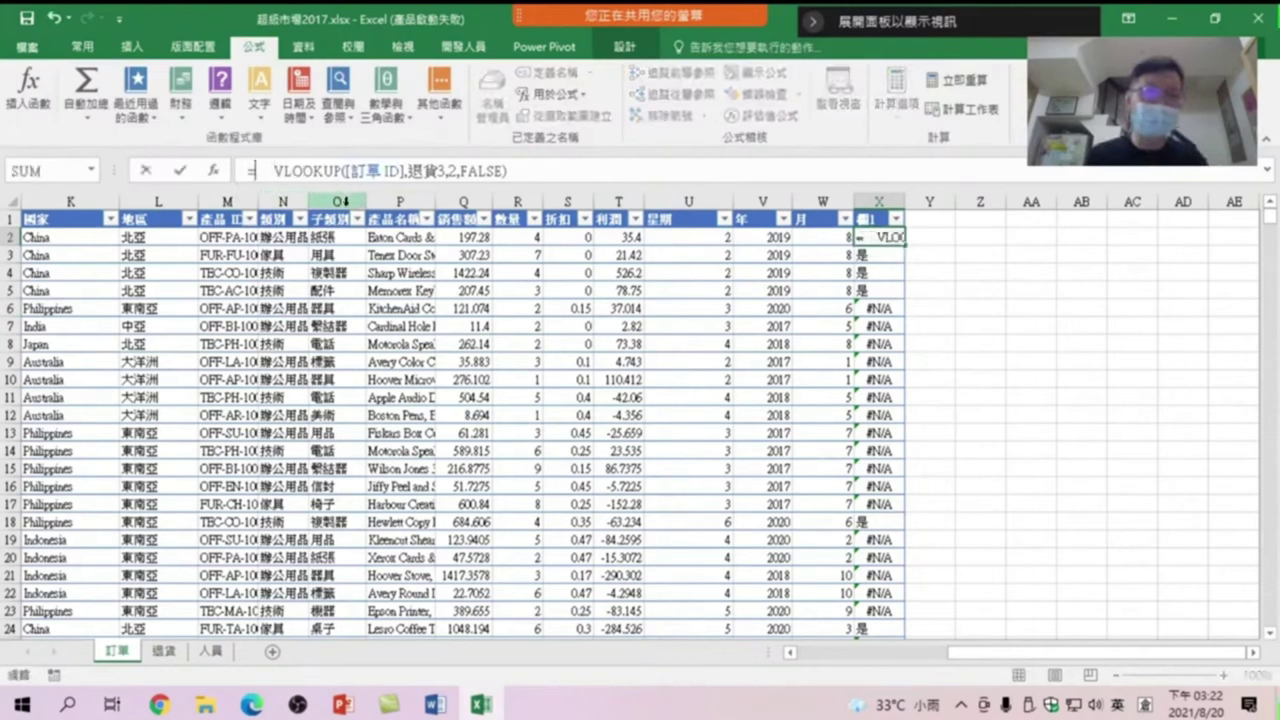
pyautogui.write('if')
pyautogui.press('Down')
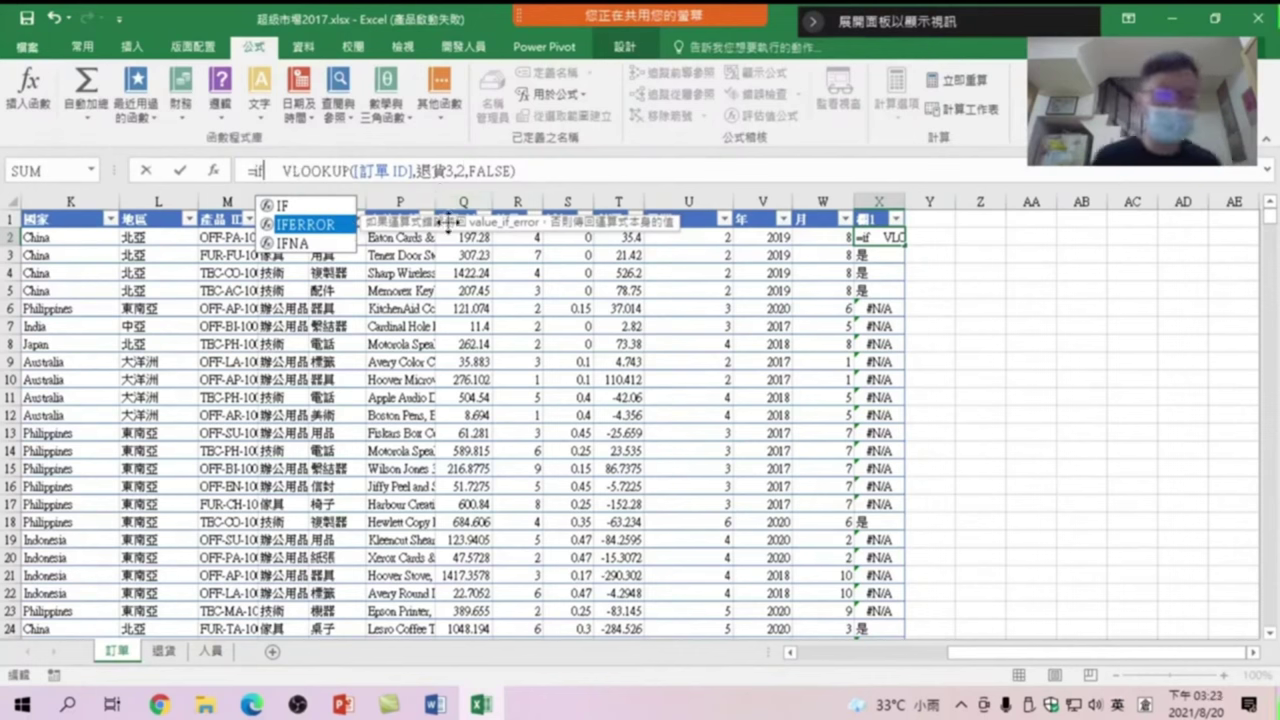
pyautogui.press('Tab')
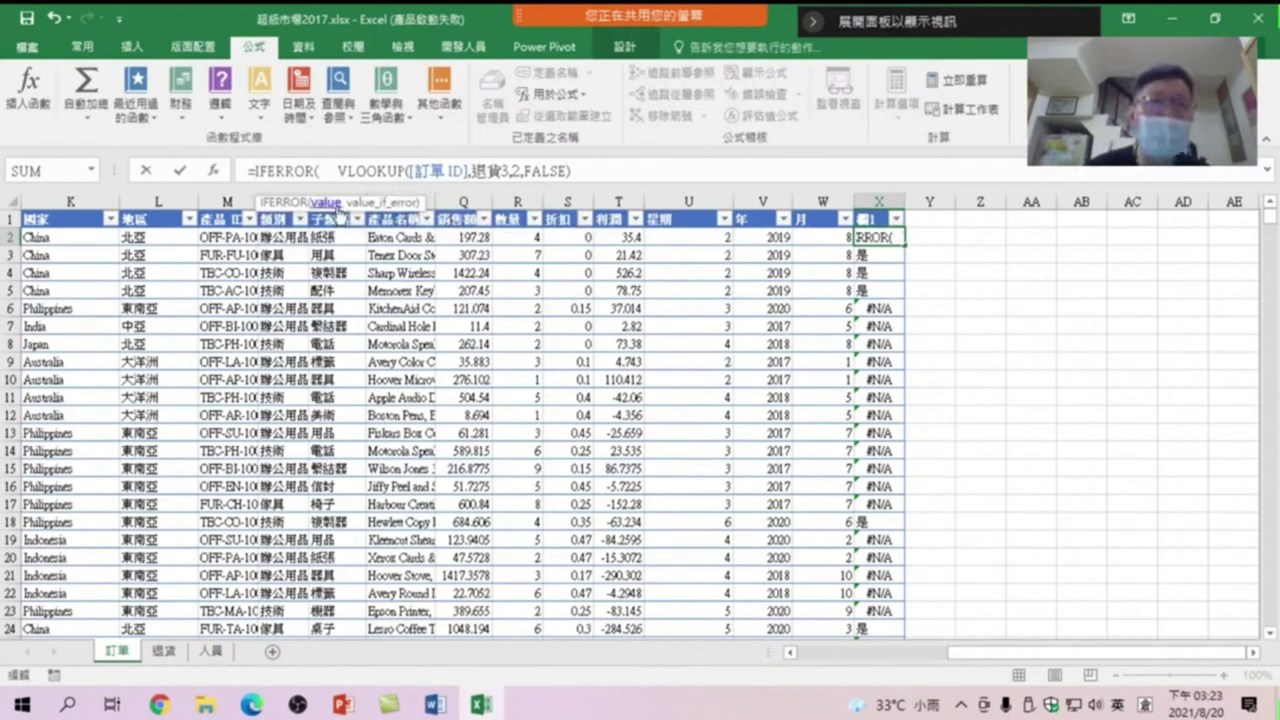
pyautogui.click(600, 172)
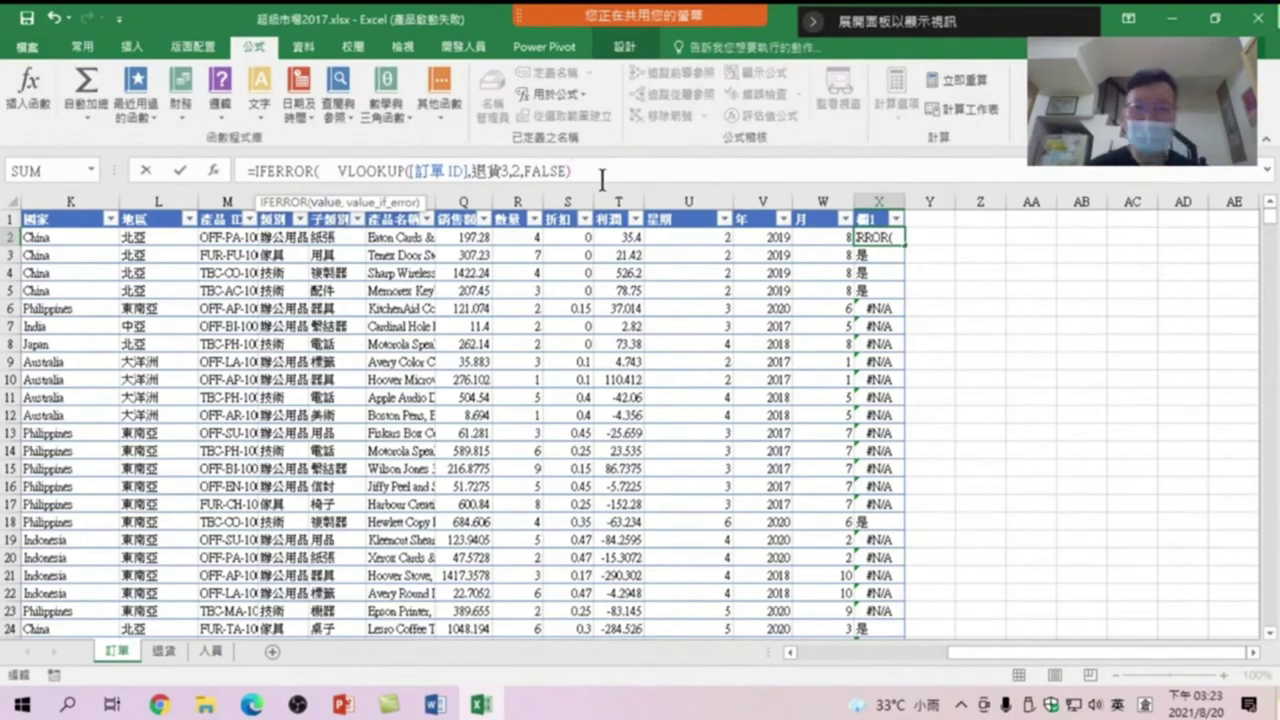
pyautogui.write(',')
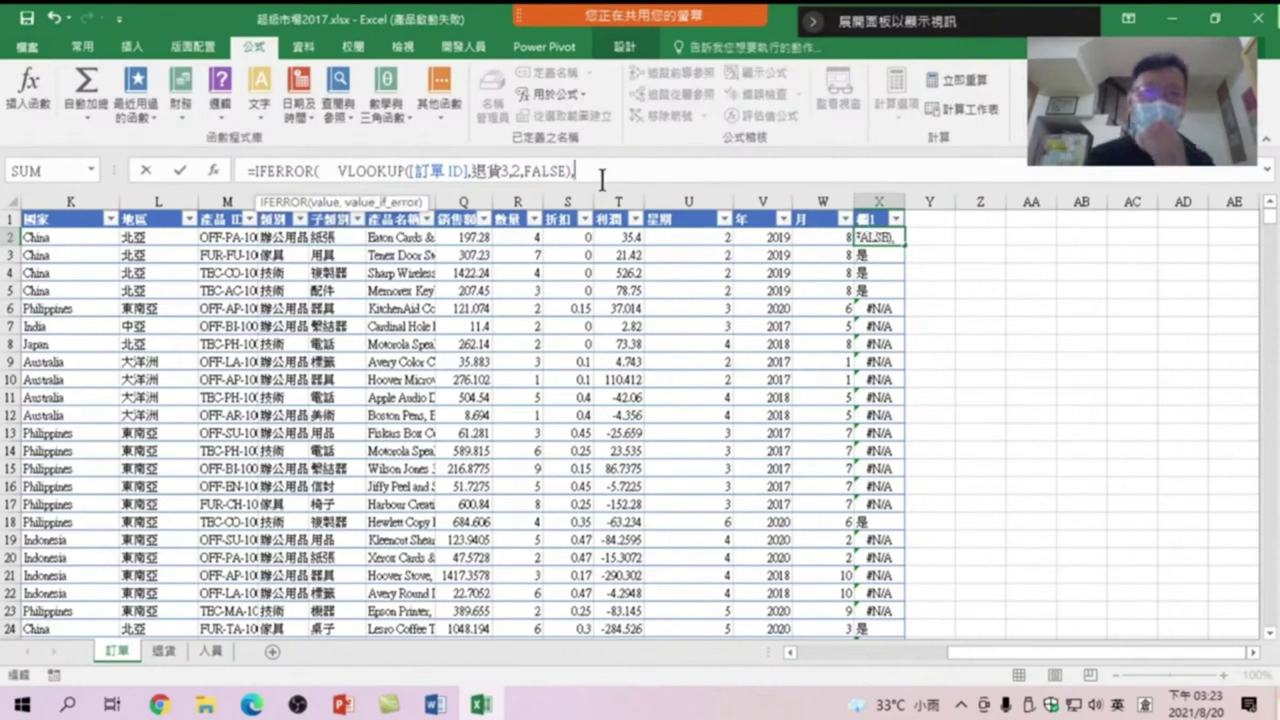
pyautogui.write('""')
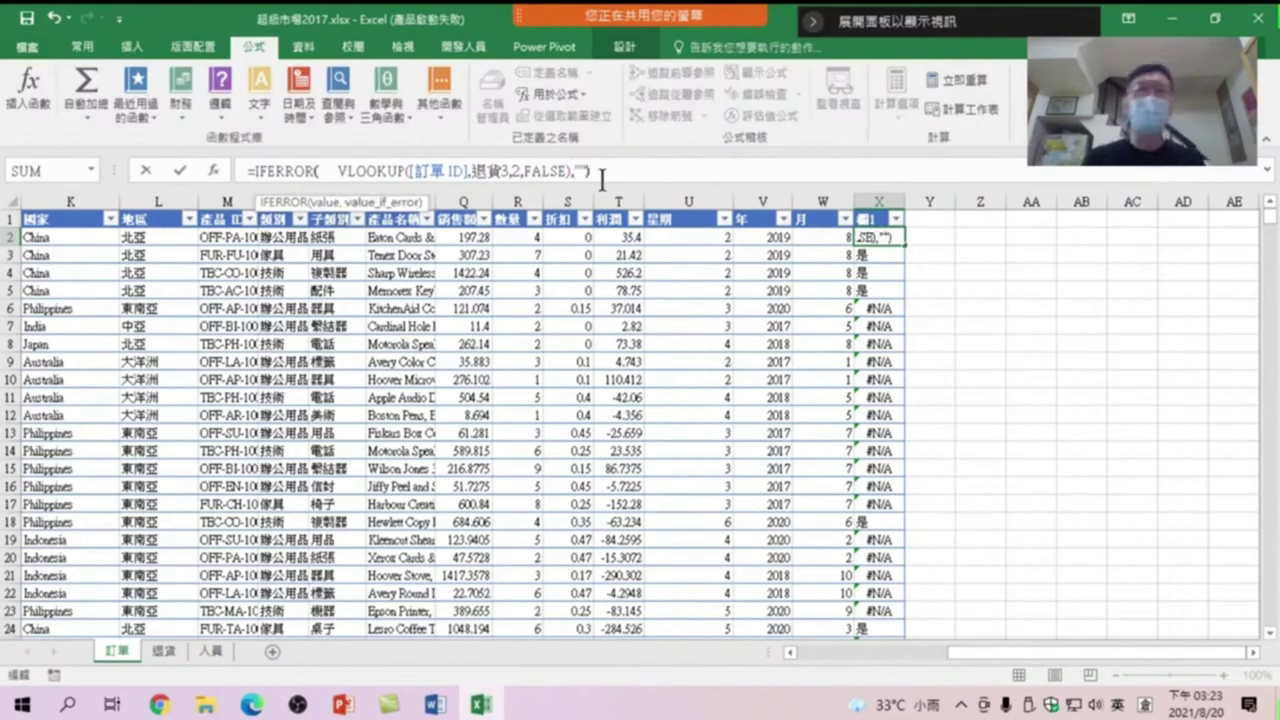
pyautogui.write(')')
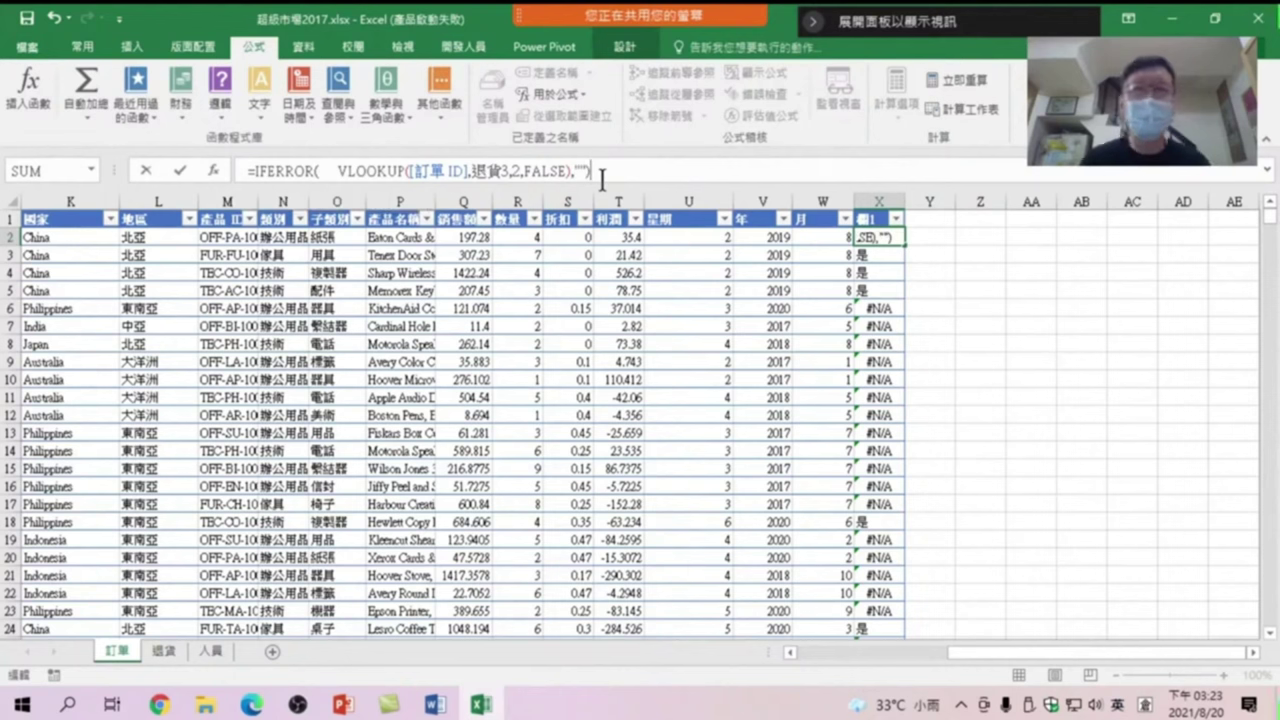
pyautogui.click(578, 172)
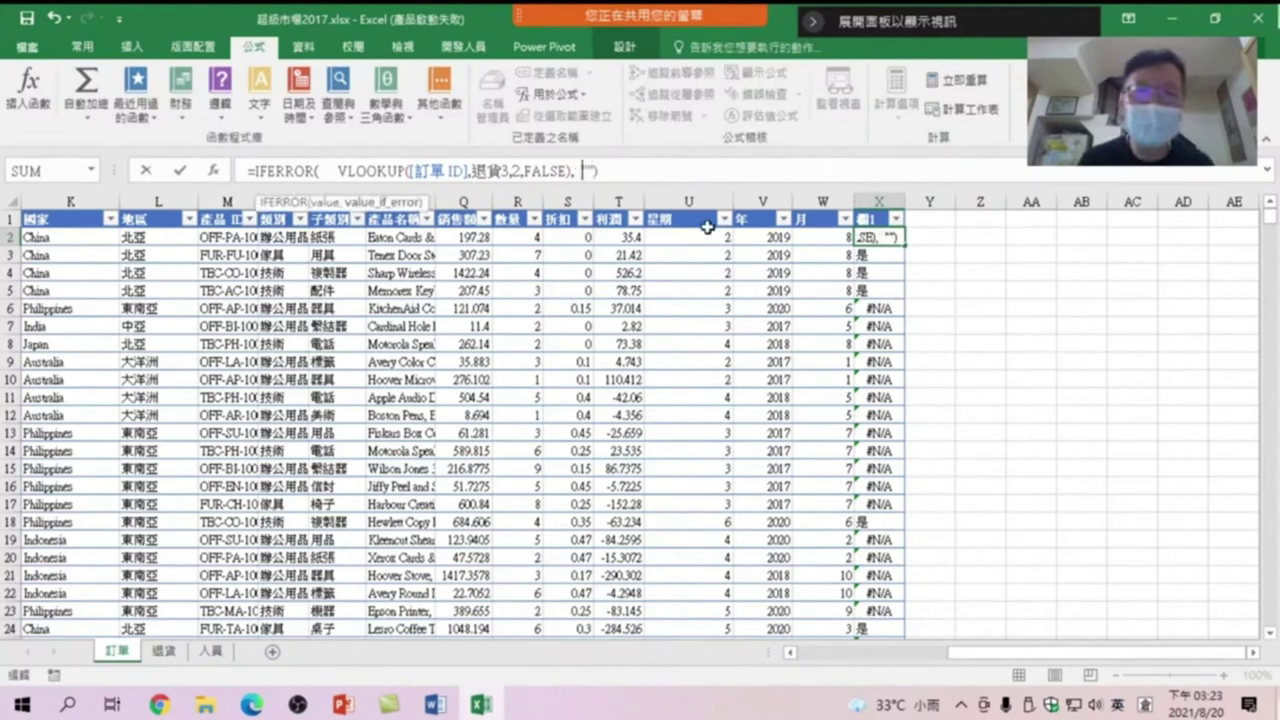
pyautogui.click(614, 172)
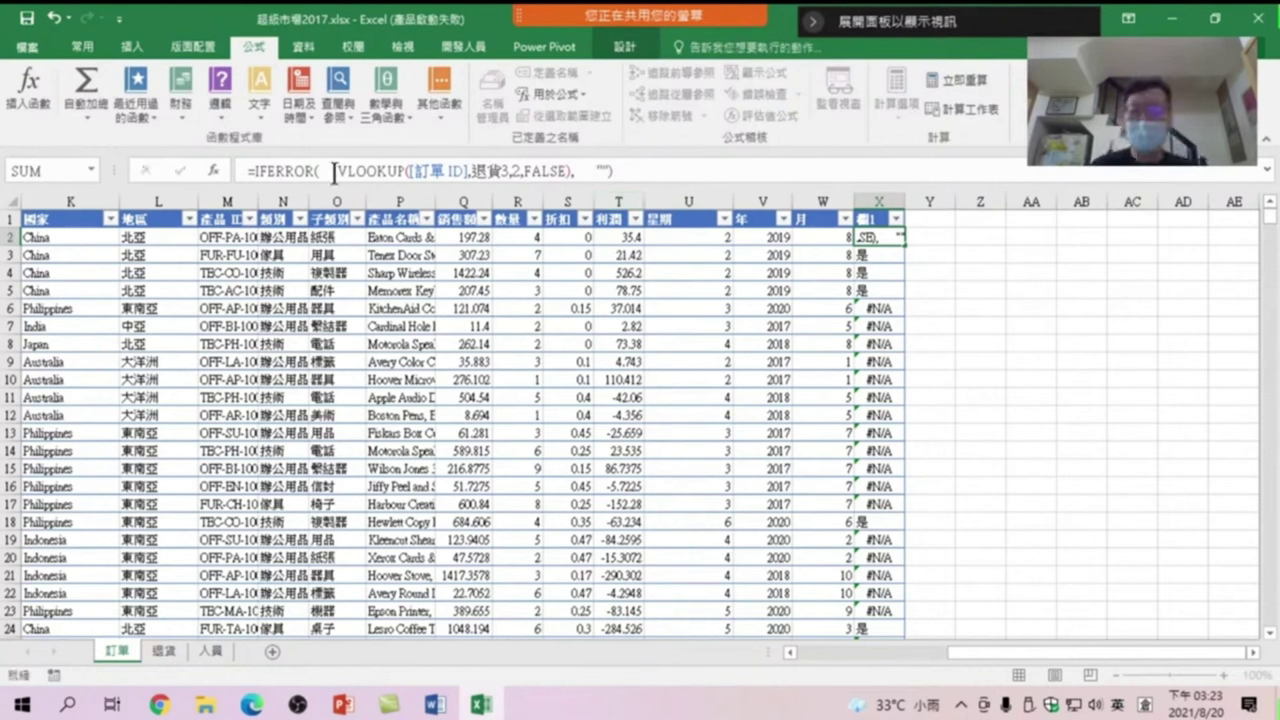
pyautogui.press('Return')
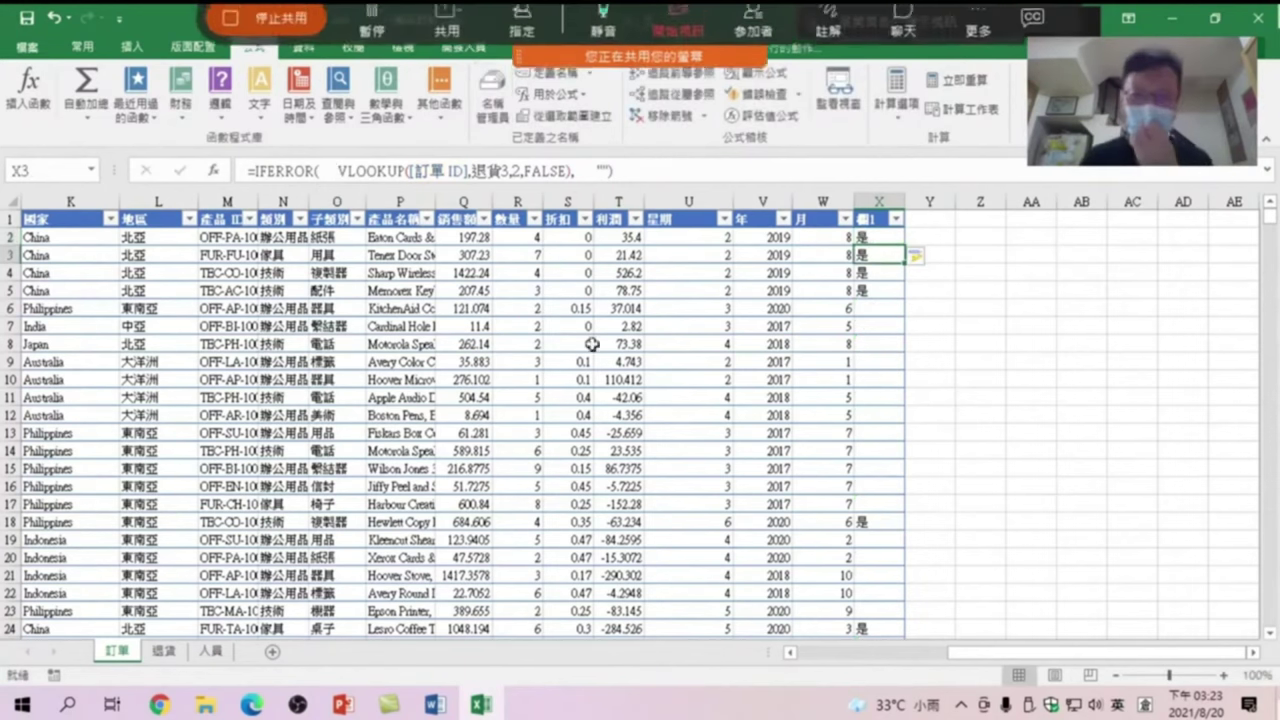
# Change header cell X1 from 欄1 to 退貨 using the Chinese input method
pyautogui.click(866, 222)
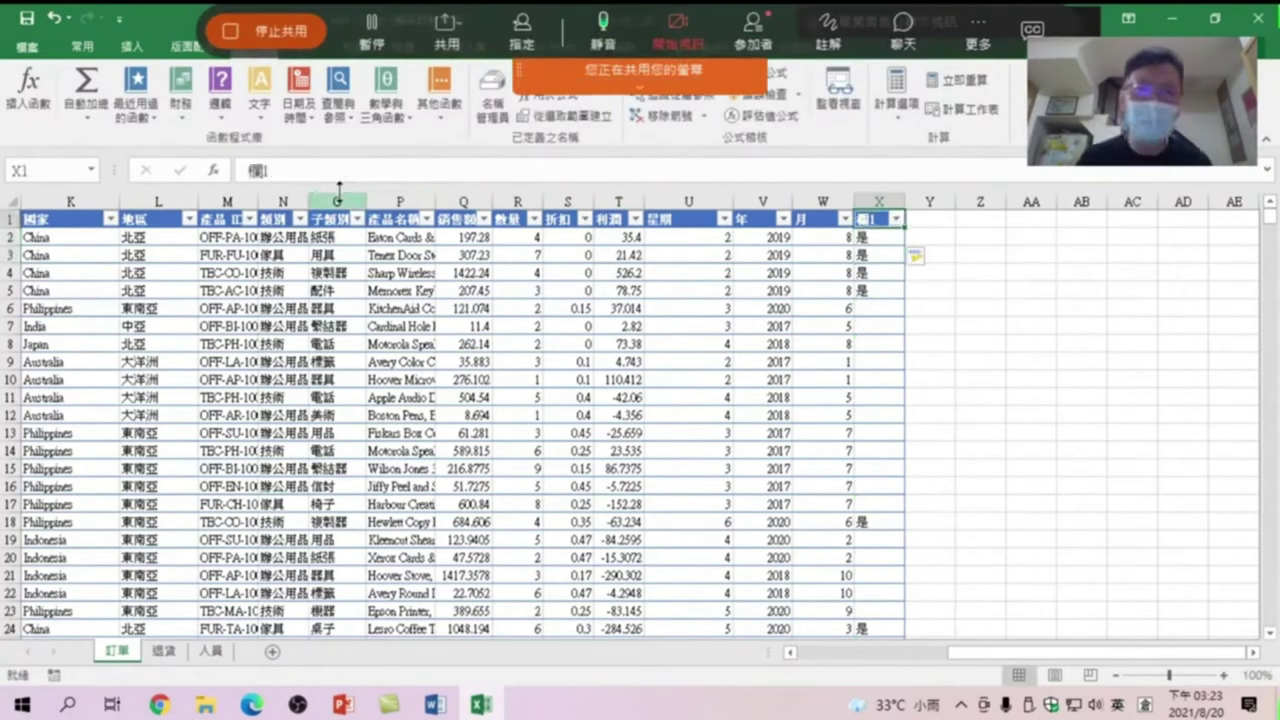
pyautogui.write('y')
pyautogui.press('BackSpace')
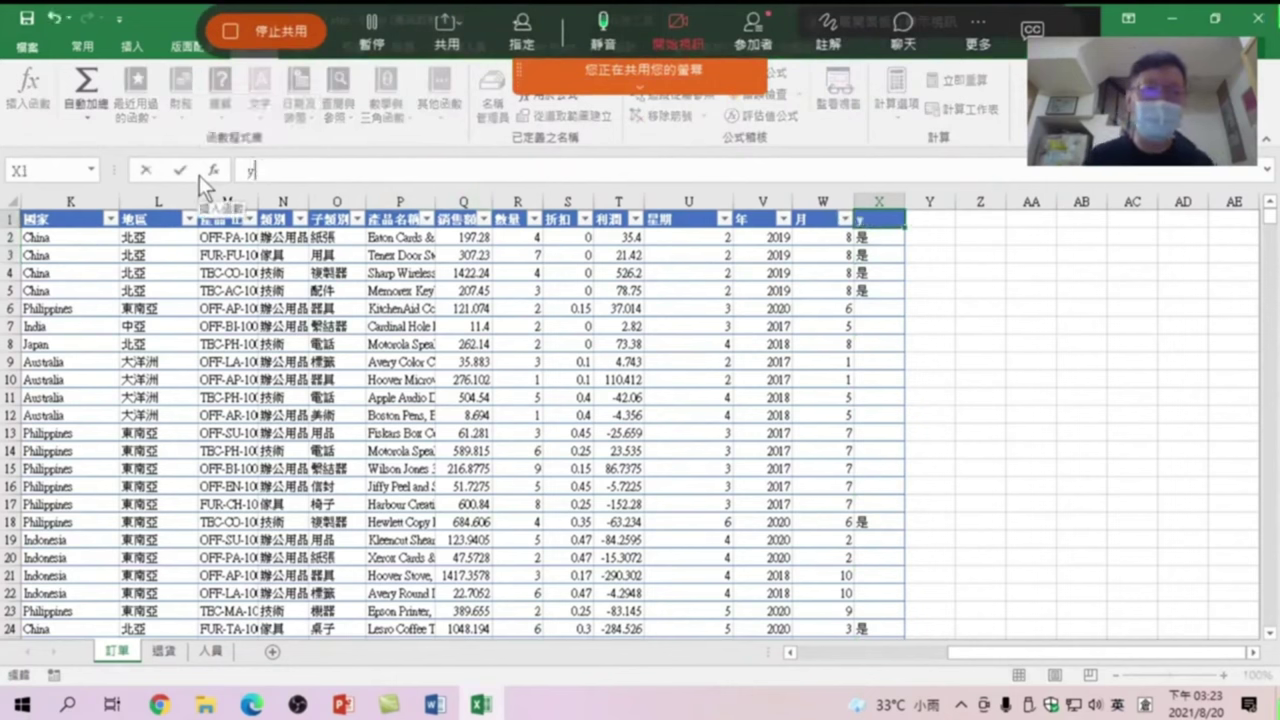
pyautogui.press('shift')
pyautogui.write('退人心月山')
pyautogui.press('space')
pyautogui.press('shift')
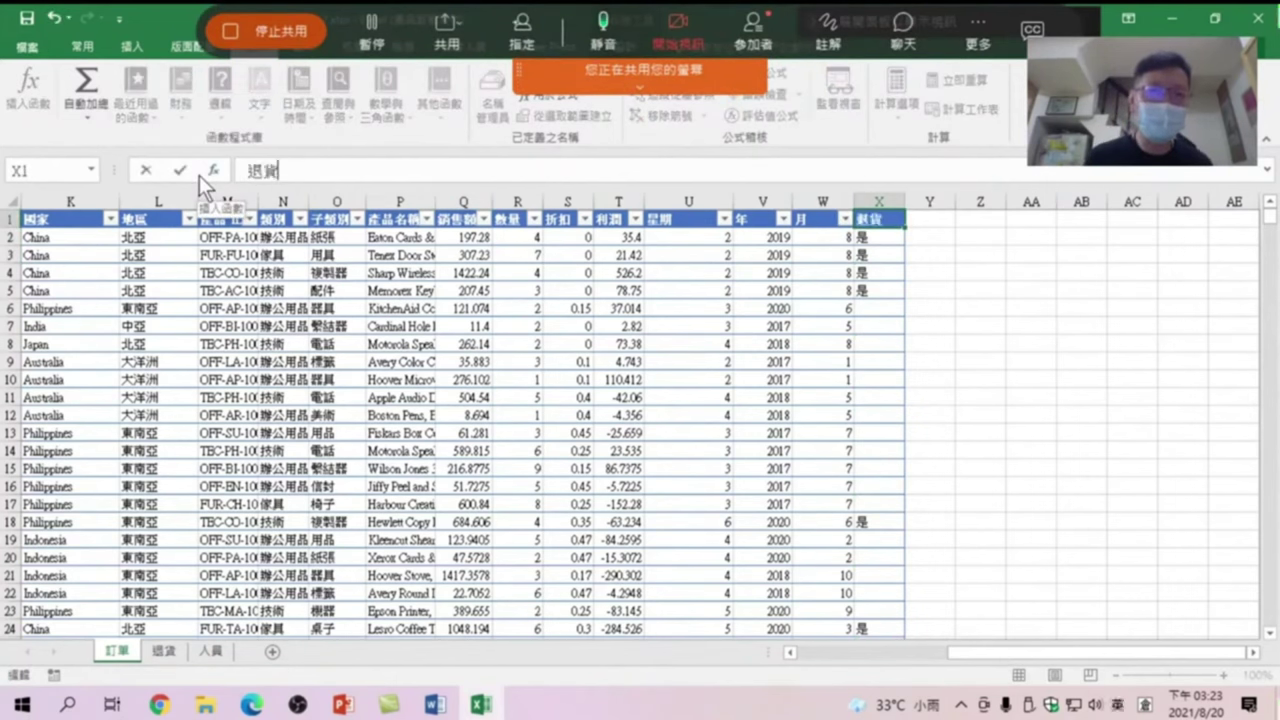
pyautogui.press('Return')
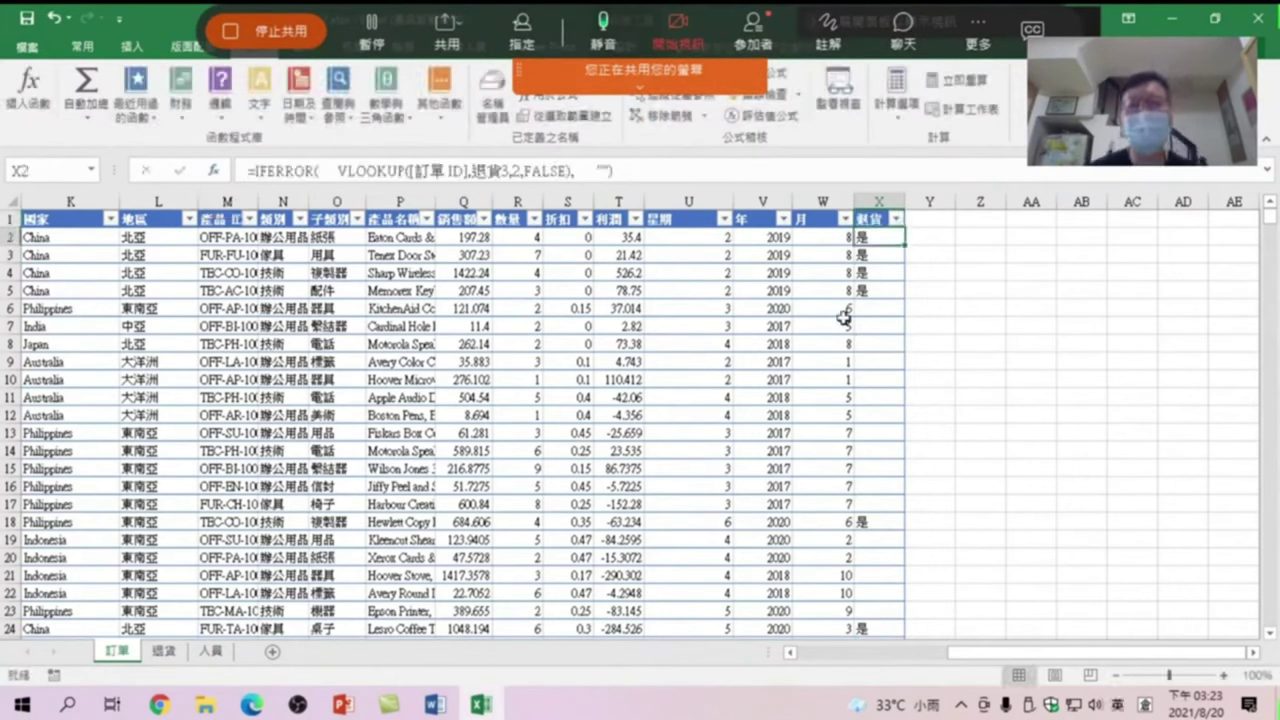